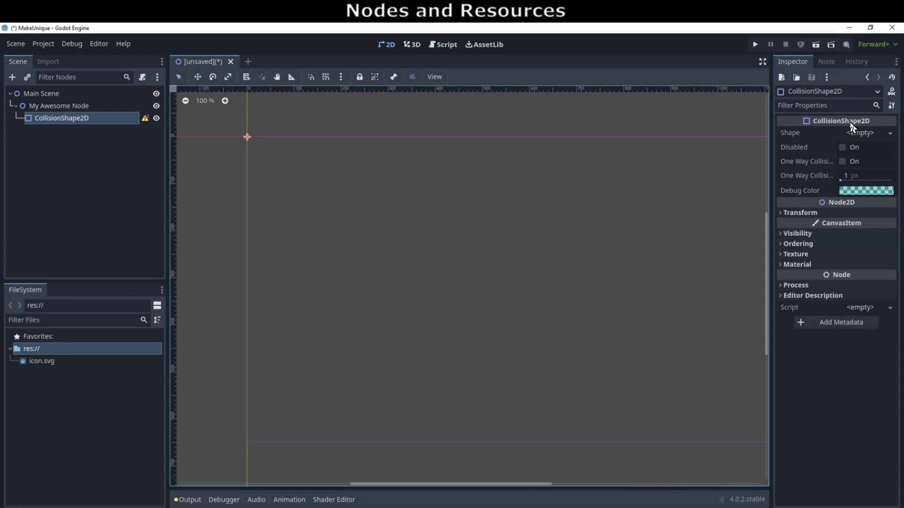
Assign a new RectangleShape2D to the Shape property of My Awesome Node's CollisionShape2D
{"action": "left_click", "coordinate": [884, 133]}
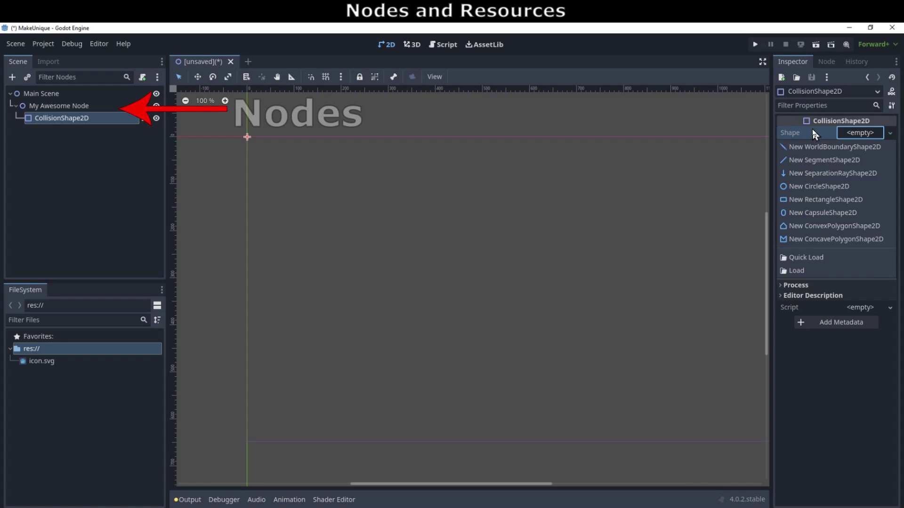
{"action": "left_click", "coordinate": [891, 135]}
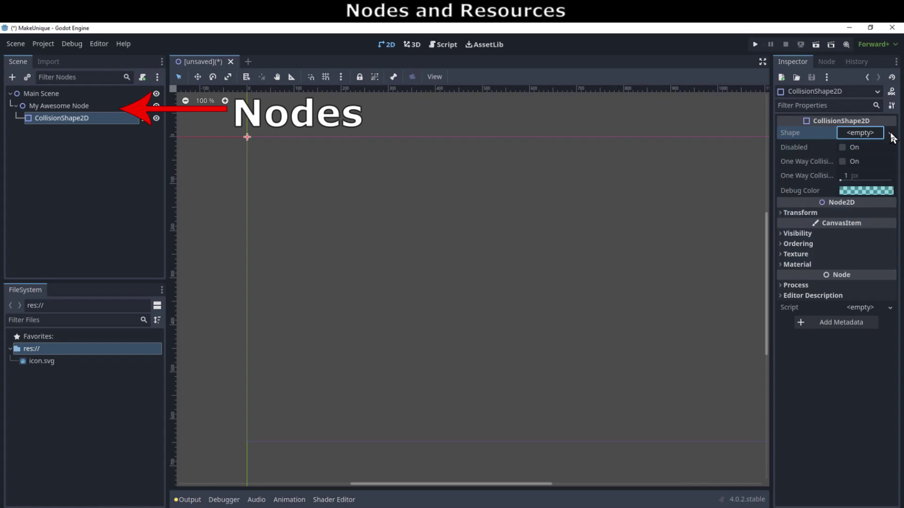
{"action": "left_click", "coordinate": [891, 134]}
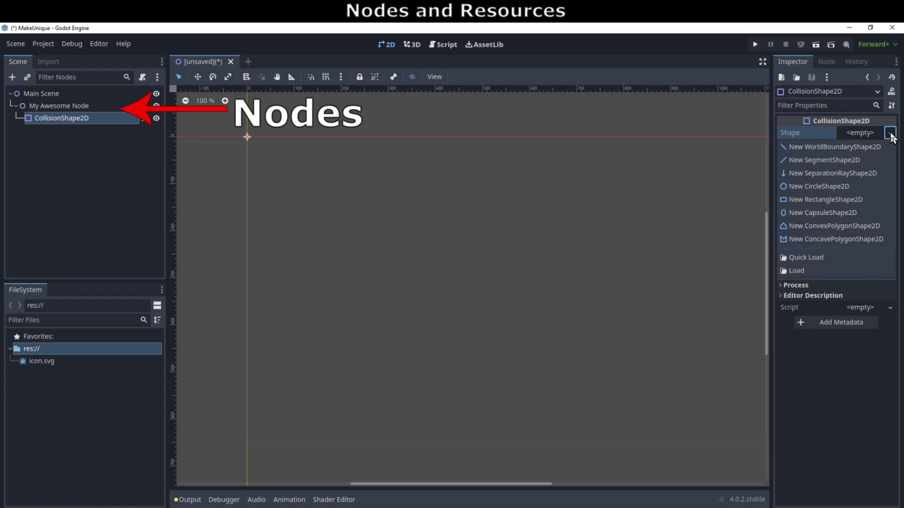
{"action": "left_click", "coordinate": [801, 201]}
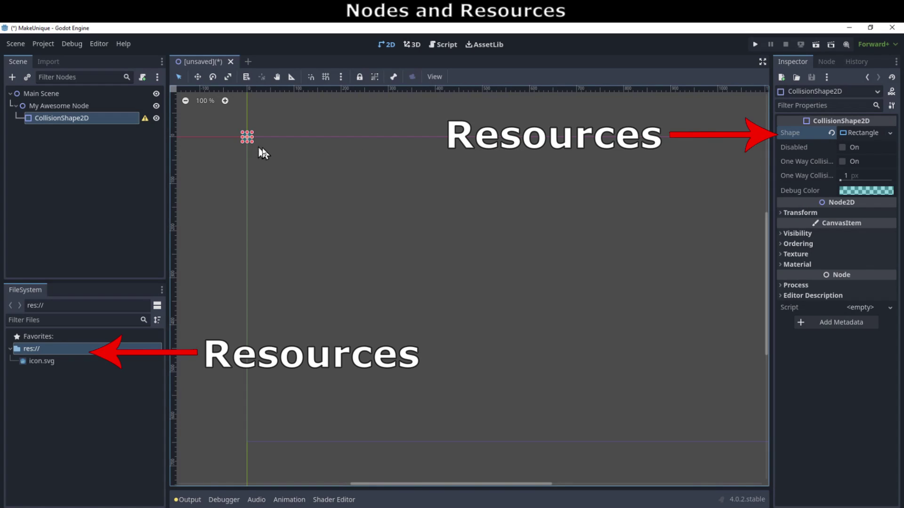
Move the collision rectangle up and to the right of the origin, and resize it from its lower-right corner
{"action": "scroll", "coordinate": [264, 155], "scroll_direction": "up", "scroll_amount": 6, "text": "ctrl"}
{"action": "scroll", "coordinate": [272, 286], "scroll_direction": "up", "scroll_amount": 2}
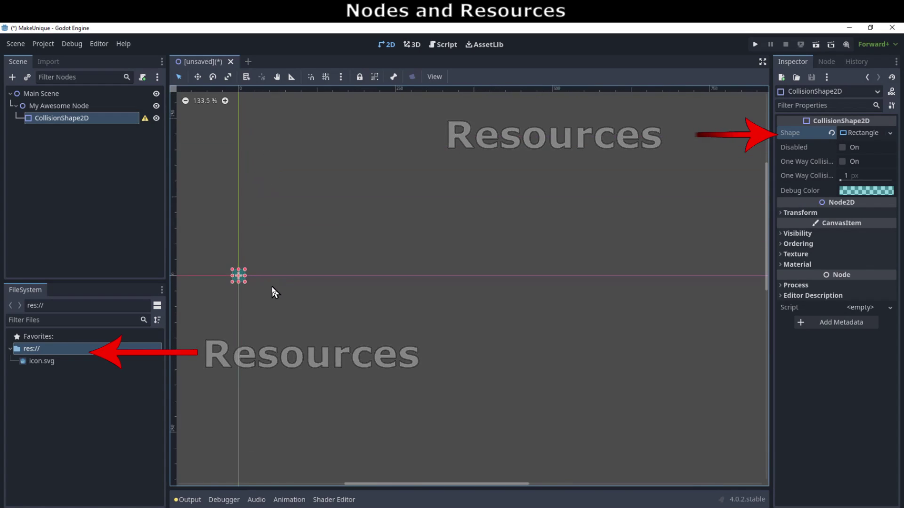
{"action": "scroll", "coordinate": [272, 283], "scroll_direction": "up", "scroll_amount": 6}
{"action": "middle_click_drag", "start_coordinate": [252, 309], "coordinate": [434, 294]}
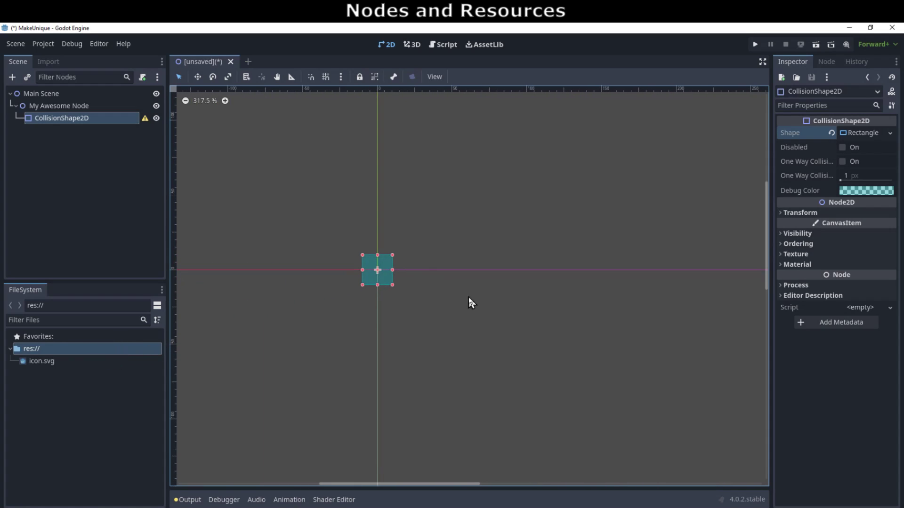
{"action": "scroll", "coordinate": [470, 303], "scroll_direction": "up", "scroll_amount": 2, "text": "ctrl"}
{"action": "scroll", "coordinate": [474, 313], "scroll_direction": "down", "scroll_amount": 1, "text": "ctrl"}
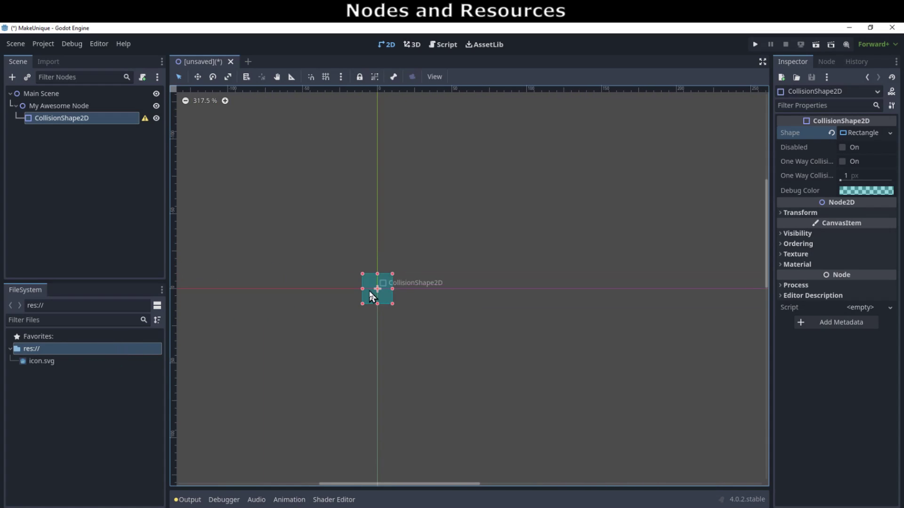
{"action": "left_click", "coordinate": [198, 77]}
{"action": "left_click_drag", "start_coordinate": [387, 316], "coordinate": [450, 236]}
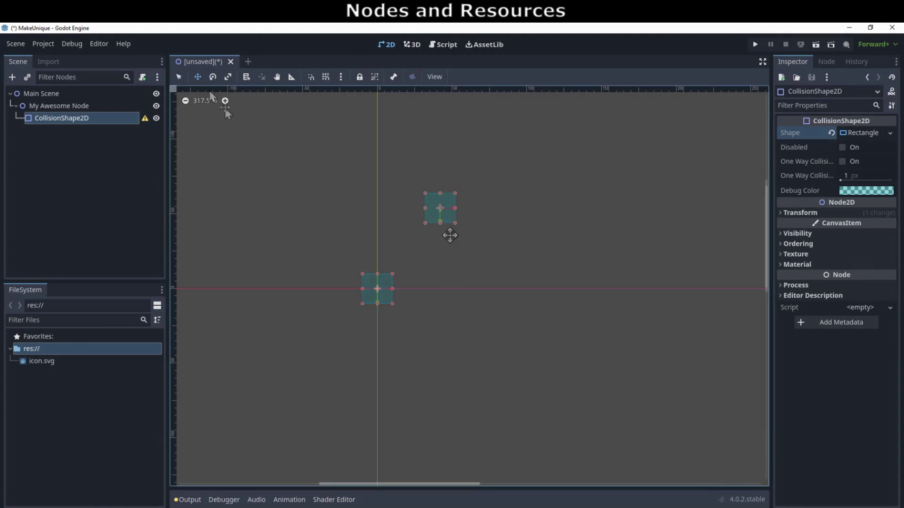
{"action": "left_click", "coordinate": [178, 77]}
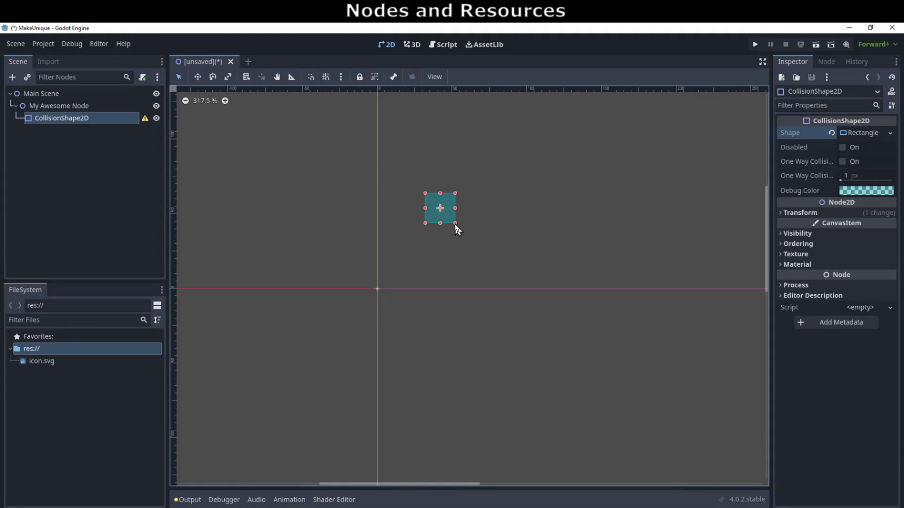
{"action": "left_click_drag", "start_coordinate": [455, 224], "coordinate": [456, 337]}
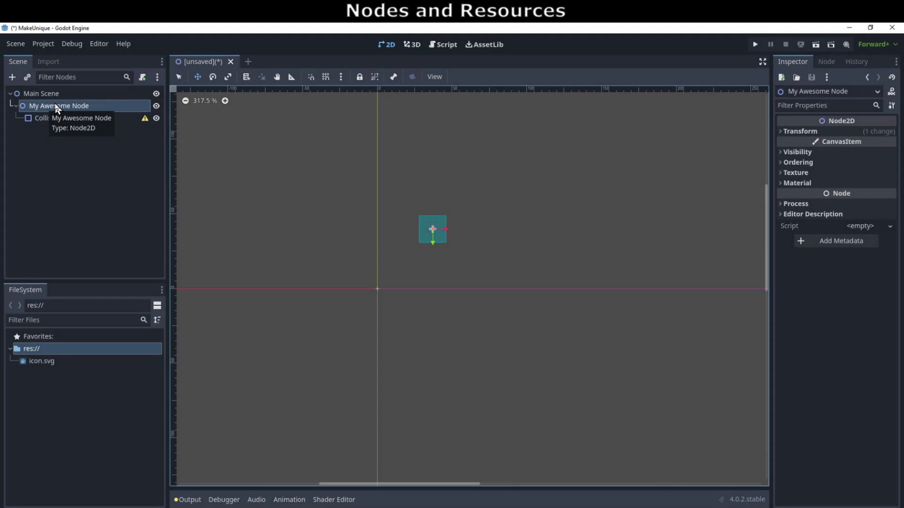
Duplicate My Awesome Node with its collision shape and move the copy right of the original to about x 94, y -40 px
{"action": "right_click", "coordinate": [51, 104]}
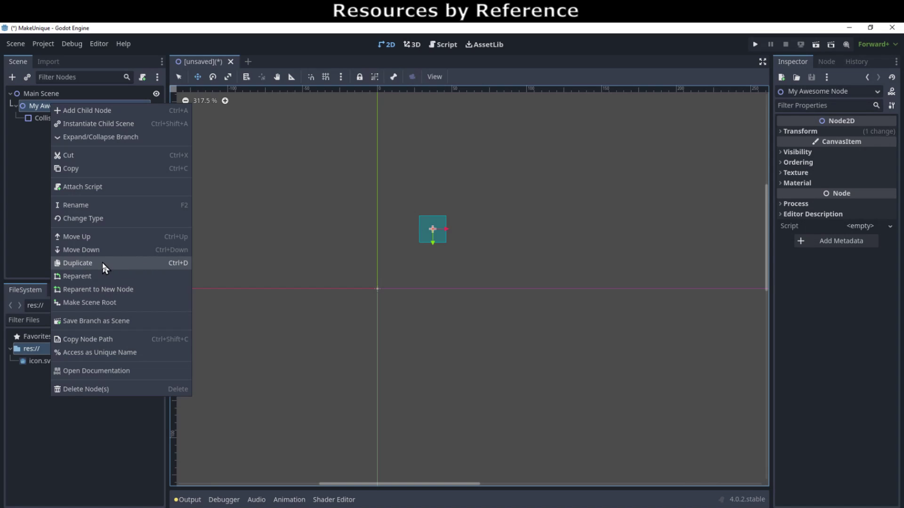
{"action": "left_click", "coordinate": [150, 268]}
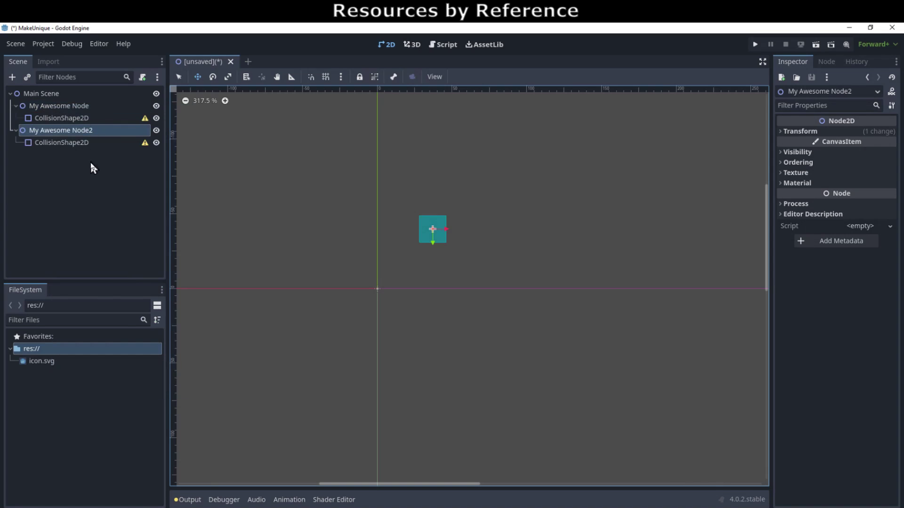
{"action": "left_click", "coordinate": [16, 131]}
{"action": "left_click", "coordinate": [16, 105]}
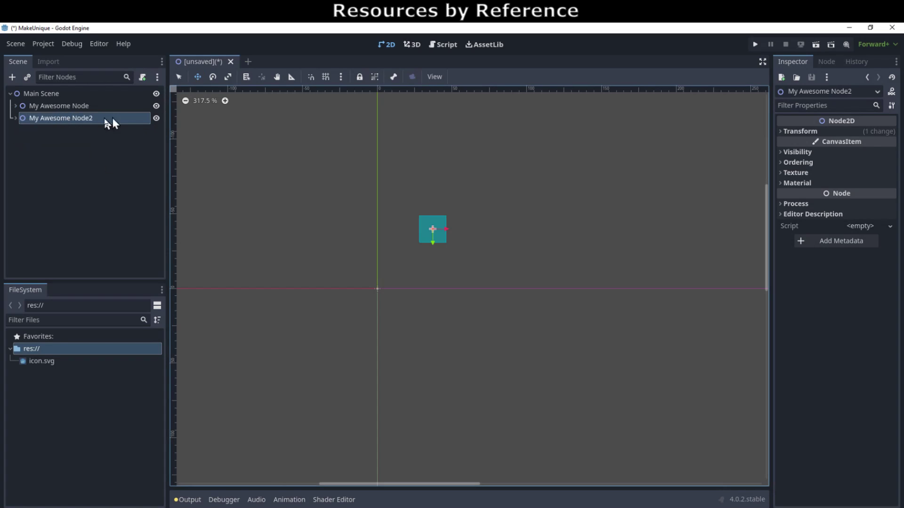
{"action": "left_click_drag", "start_coordinate": [446, 348], "coordinate": [531, 347]}
Enlarge the collision rectangle of My Awesome Node from its lower-right corner
{"action": "left_click", "coordinate": [60, 107]}
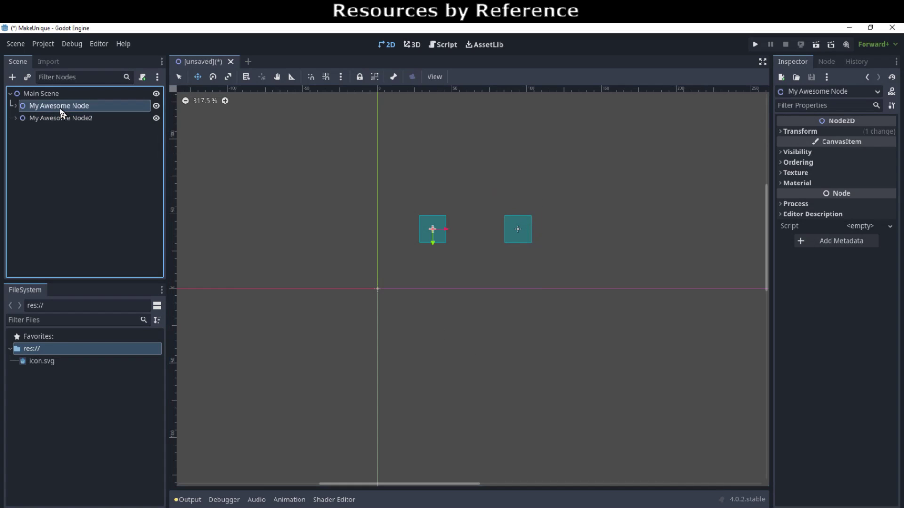
{"action": "left_click", "coordinate": [16, 106]}
{"action": "left_click", "coordinate": [60, 117]}
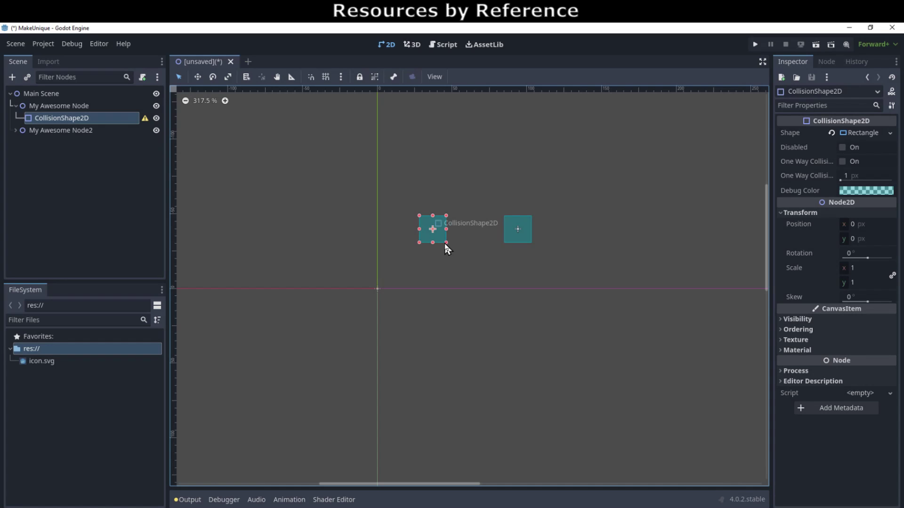
{"action": "left_click_drag", "start_coordinate": [445, 244], "coordinate": [470, 258]}
Duplicate My Awesome Node once more and collapse the copy in the scene tree
{"action": "left_click", "coordinate": [42, 129]}
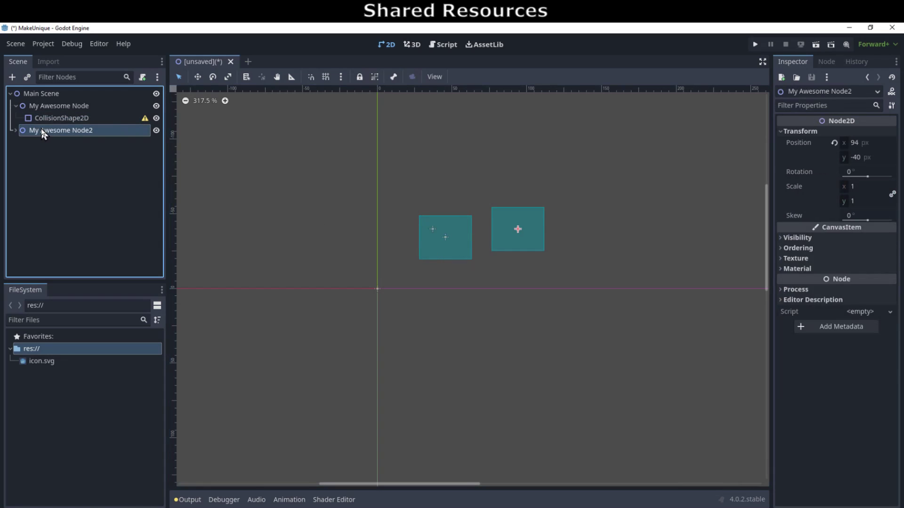
{"action": "right_click", "coordinate": [43, 105]}
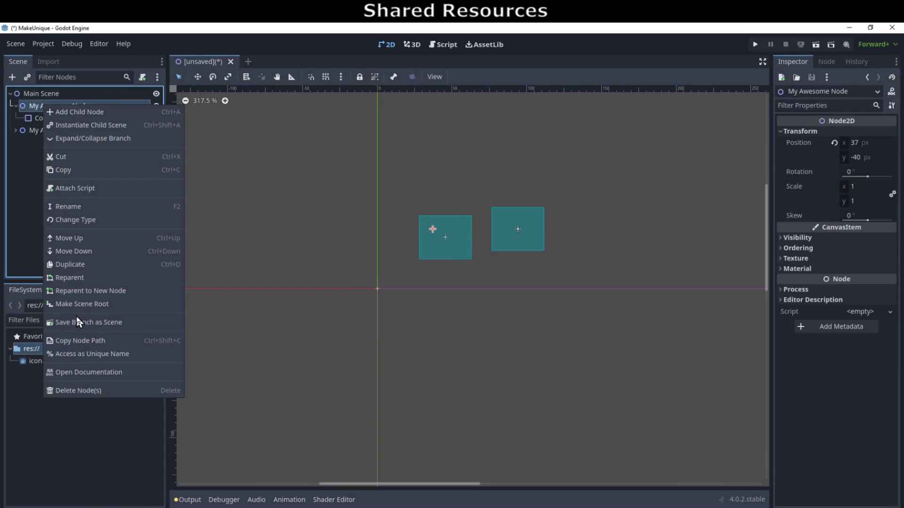
{"action": "left_click", "coordinate": [74, 265]}
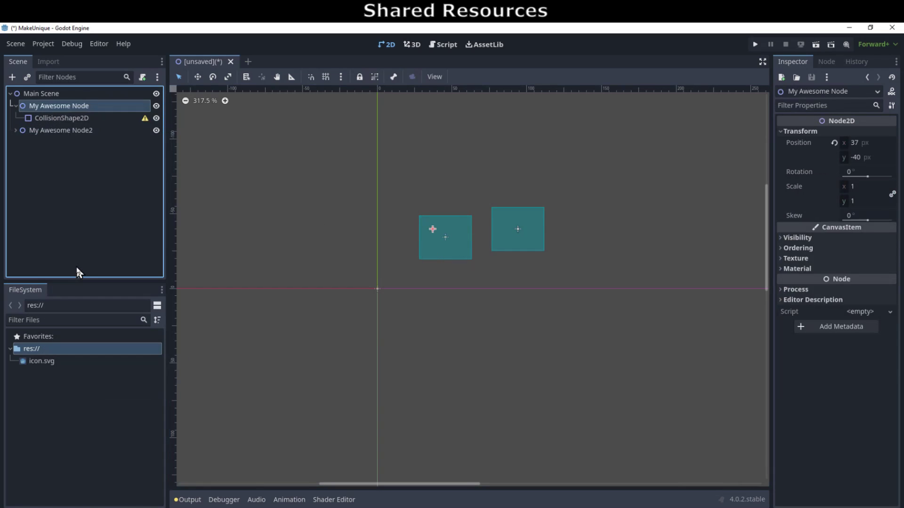
{"action": "left_click", "coordinate": [18, 132]}
{"action": "left_click", "coordinate": [34, 141]}
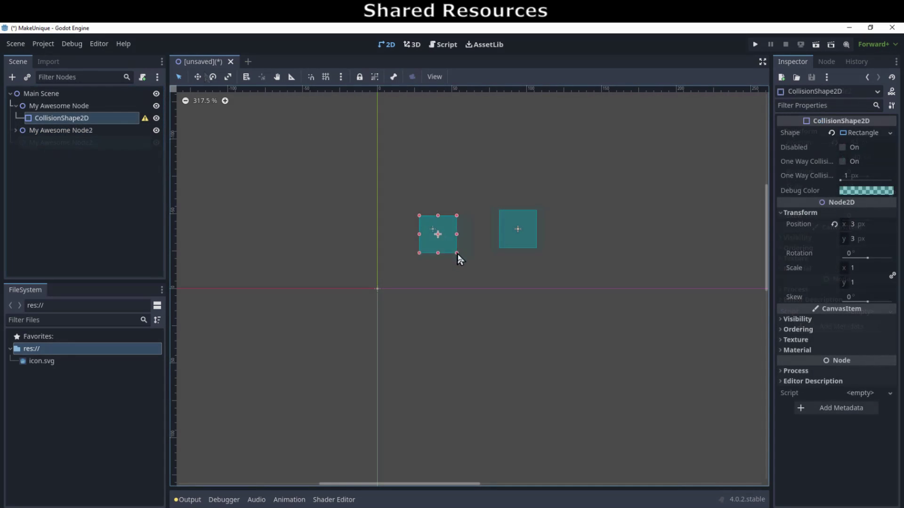
Stretch My Awesome Node's collision rectangle further toward the lower right, and duplicate the node as a third instance
{"action": "mouse_move", "coordinate": [457, 254]}
{"action": "left_mouse_down"}
{"action": "mouse_move", "coordinate": [471, 267]}
{"action": "mouse_move", "coordinate": [467, 242]}
{"action": "mouse_move", "coordinate": [445, 256]}
{"action": "mouse_move", "coordinate": [475, 254]}
{"action": "mouse_move", "coordinate": [472, 272]}
{"action": "mouse_move", "coordinate": [450, 266]}
{"action": "mouse_move", "coordinate": [476, 256]}
{"action": "mouse_move", "coordinate": [454, 244]}
{"action": "mouse_move", "coordinate": [472, 260]}
{"action": "left_mouse_up"}
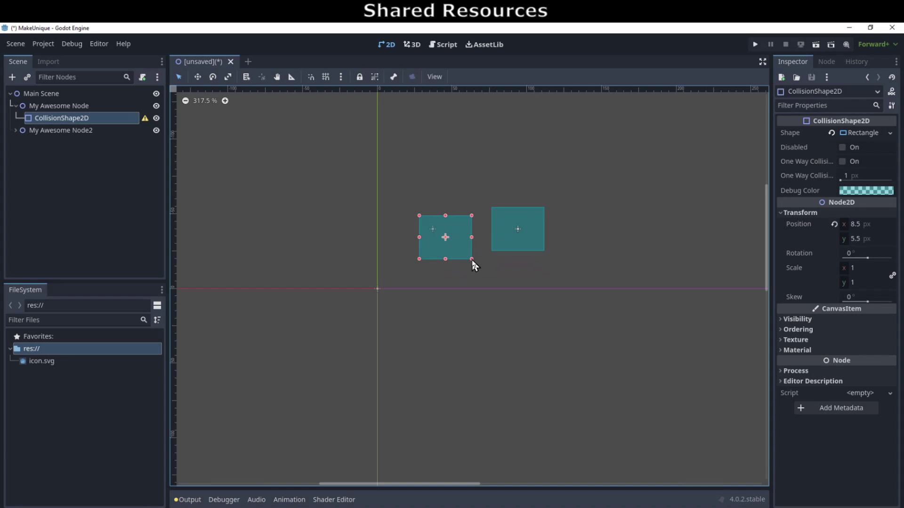
{"action": "left_click", "coordinate": [41, 129]}
{"action": "right_click", "coordinate": [43, 105]}
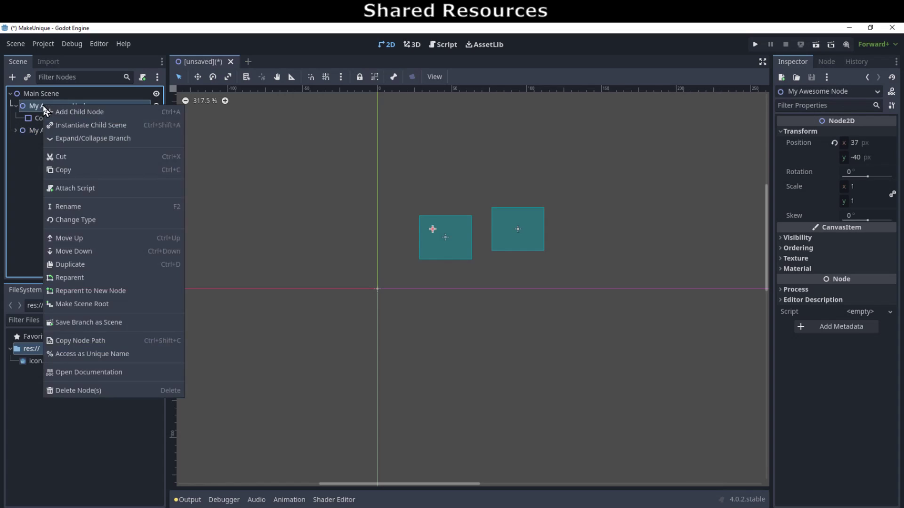
{"action": "left_click", "coordinate": [77, 265]}
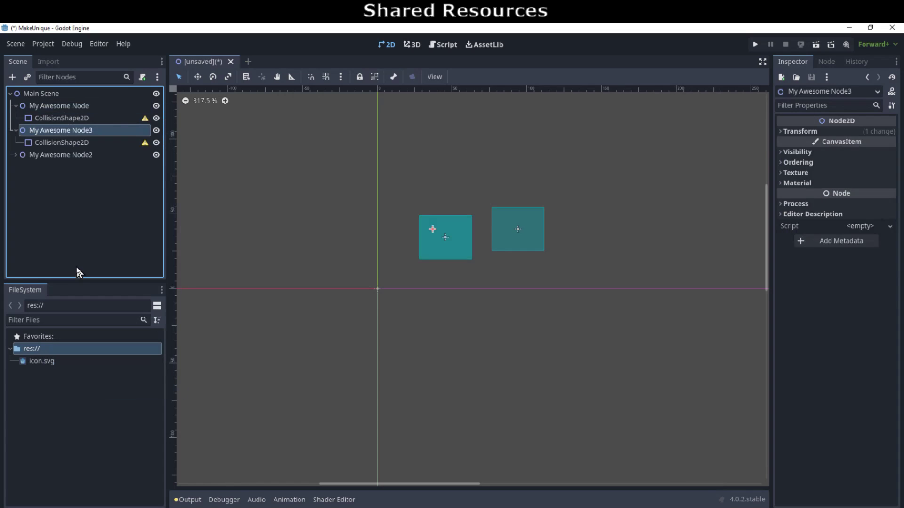
{"action": "left_click", "coordinate": [16, 130]}
Move My Awesome Node2 below the original rectangle to about x 47, y 33 px
{"action": "left_click", "coordinate": [49, 143]}
{"action": "left_click", "coordinate": [198, 76]}
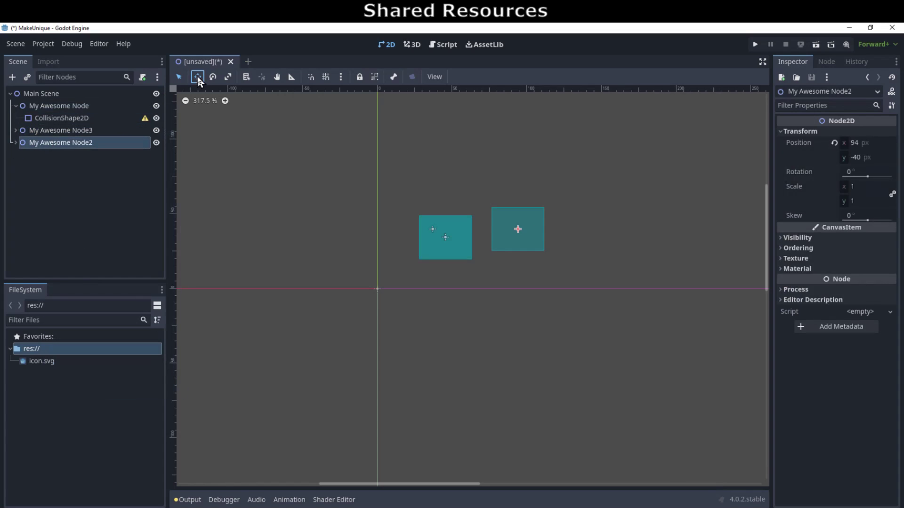
{"action": "left_click_drag", "start_coordinate": [323, 227], "coordinate": [253, 337]}
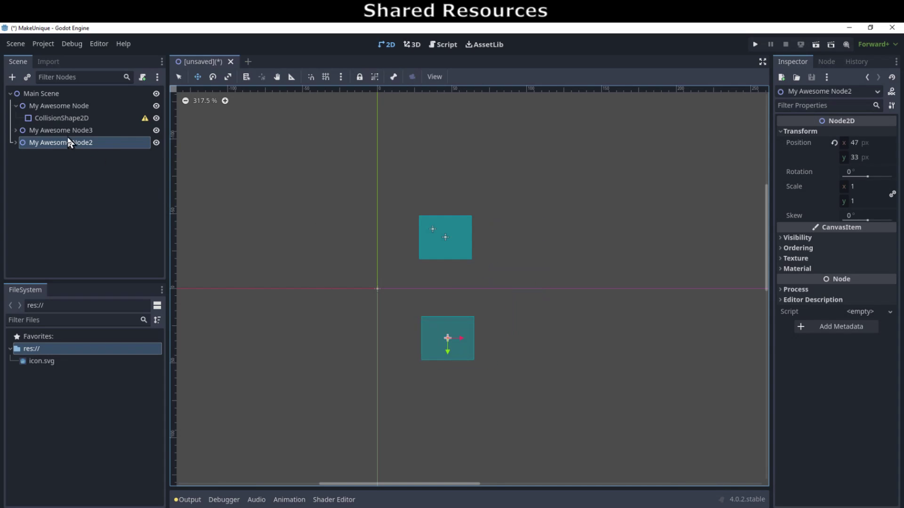
Reorder My Awesome Node2 above My Awesome Node3 in the scene tree, and move My Awesome Node3 to the right of Node2's rectangle
{"action": "left_click_drag", "start_coordinate": [26, 144], "coordinate": [24, 137]}
{"action": "left_click", "coordinate": [23, 140]}
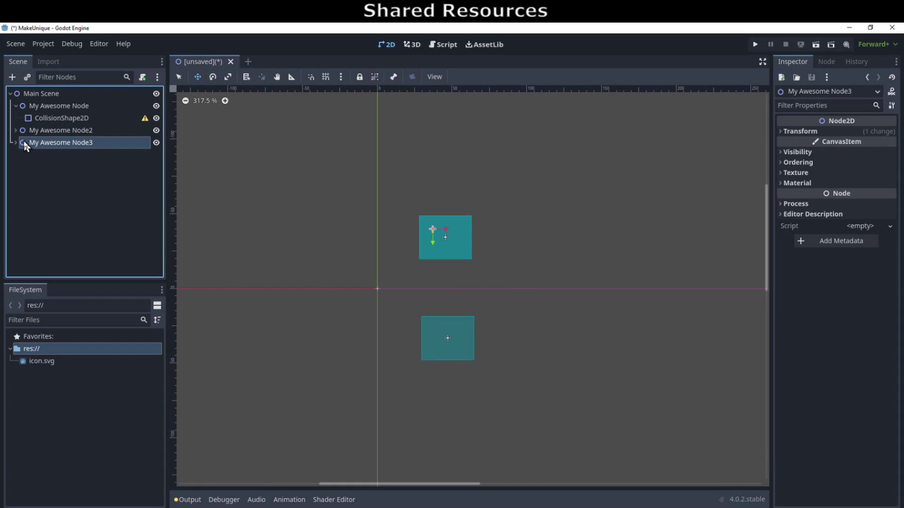
{"action": "left_click_drag", "start_coordinate": [388, 229], "coordinate": [514, 330]}
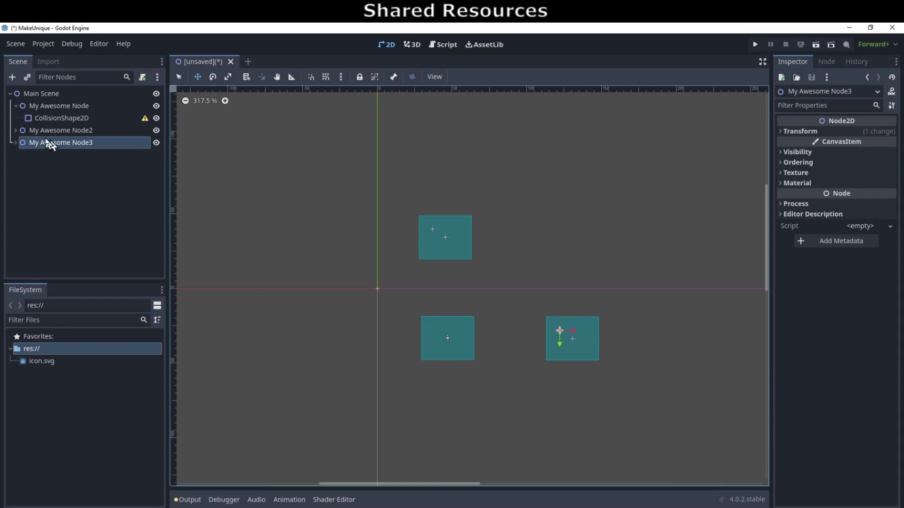
Make the collision rectangle of My Awesome Node slightly wider and shorter
{"action": "left_click", "coordinate": [40, 120]}
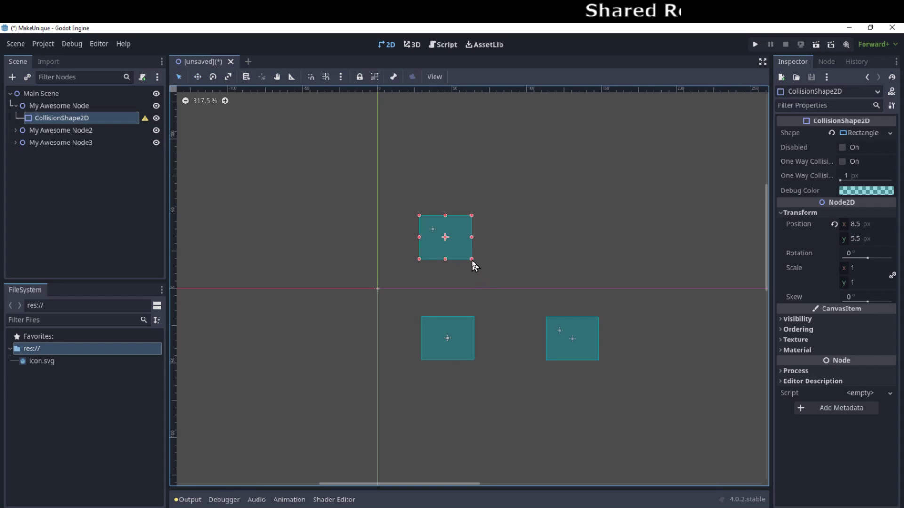
{"action": "mouse_move", "coordinate": [471, 259]}
{"action": "left_mouse_down"}
{"action": "mouse_move", "coordinate": [509, 274]}
{"action": "mouse_move", "coordinate": [427, 262]}
{"action": "mouse_move", "coordinate": [488, 247]}
{"action": "mouse_move", "coordinate": [477, 250]}
{"action": "left_mouse_up"}
Make the RectangleShape2D of My Awesome Node's CollisionShape2D unique, and enlarge that rectangle from its lower-right corner
{"action": "left_click_drag", "start_coordinate": [772, 164], "coordinate": [691, 164]}
{"action": "left_click", "coordinate": [890, 133]}
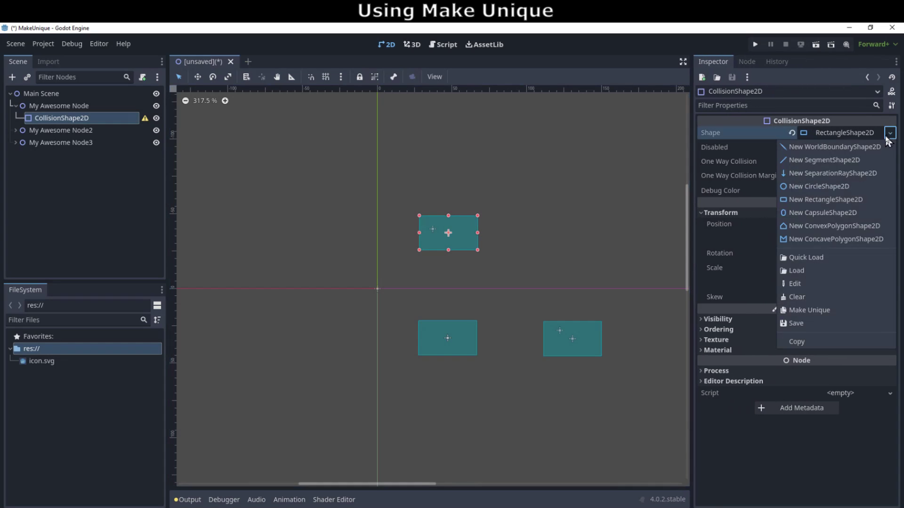
{"action": "left_click", "coordinate": [801, 310]}
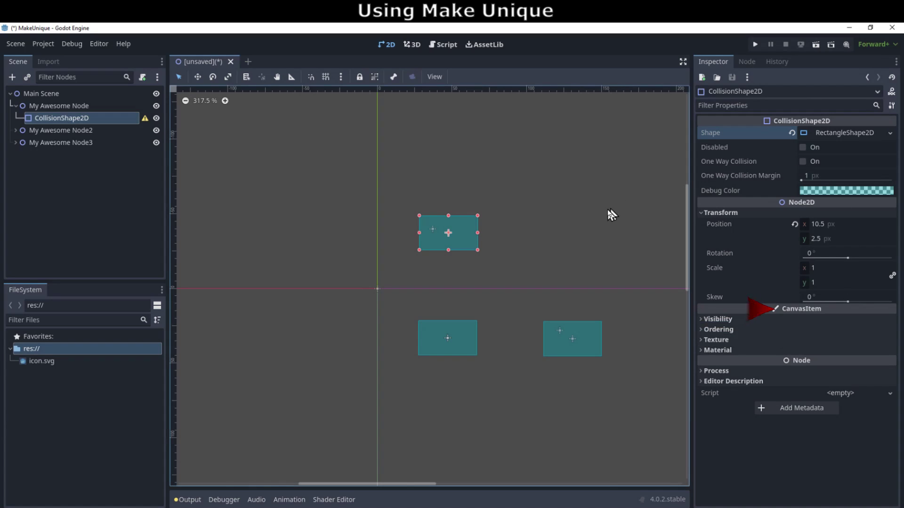
{"action": "left_click_drag", "start_coordinate": [477, 250], "coordinate": [495, 267]}
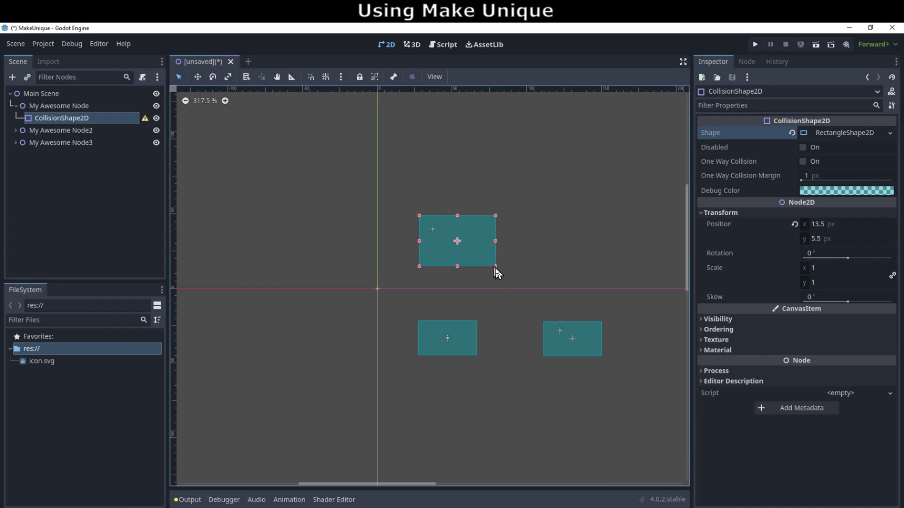
Enlarge the collision rectangle of My Awesome Node2 from its lower-right corner
{"action": "left_click", "coordinate": [15, 131]}
{"action": "left_click", "coordinate": [49, 143]}
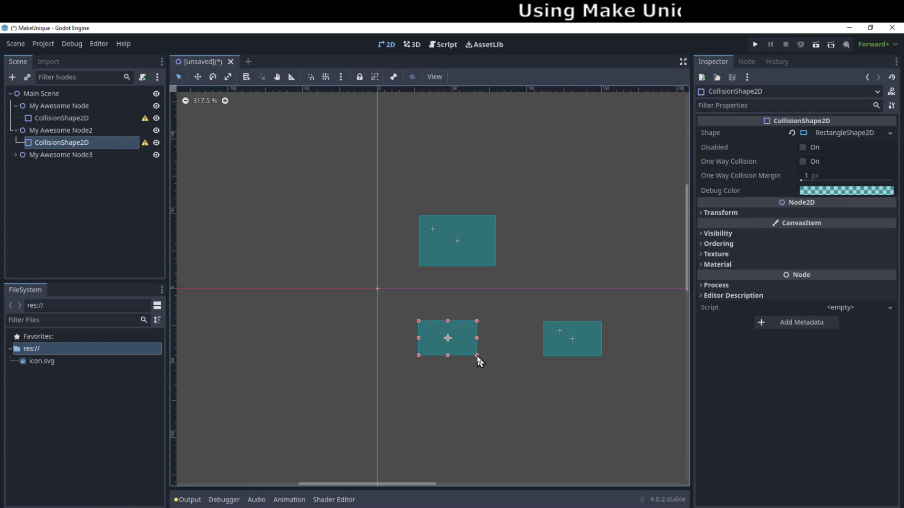
{"action": "left_click_drag", "start_coordinate": [477, 355], "coordinate": [496, 369]}
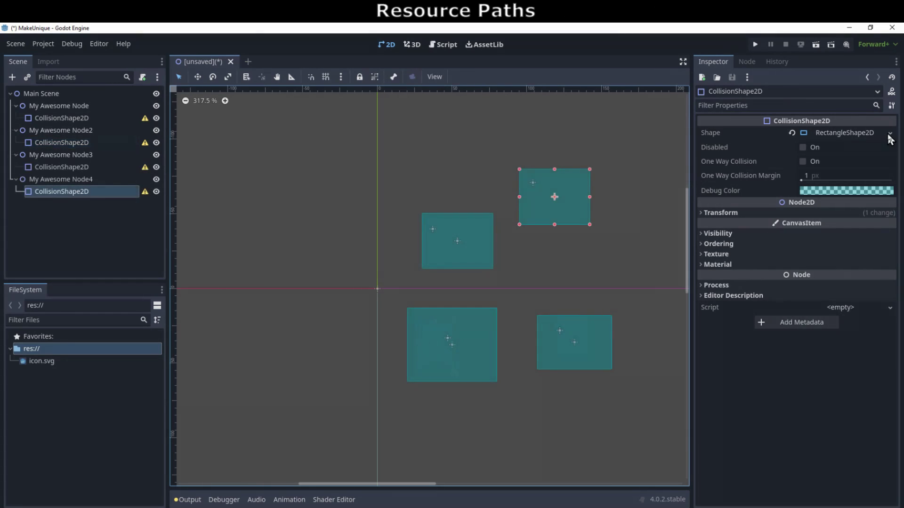
Expand the RectangleShape2D of My Awesome Node4's CollisionShape2D and examine the resource's Path
{"action": "left_click", "coordinate": [890, 134]}
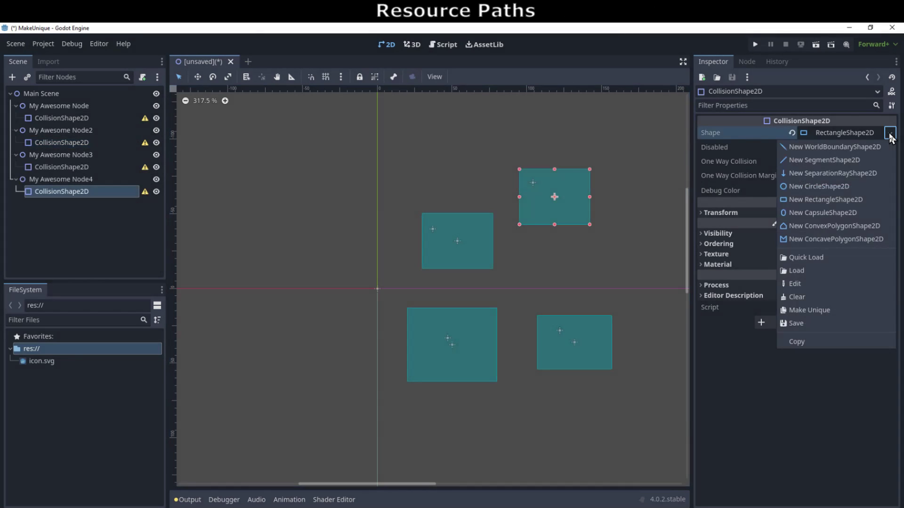
{"action": "left_click", "coordinate": [828, 136]}
{"action": "left_click", "coordinate": [830, 137]}
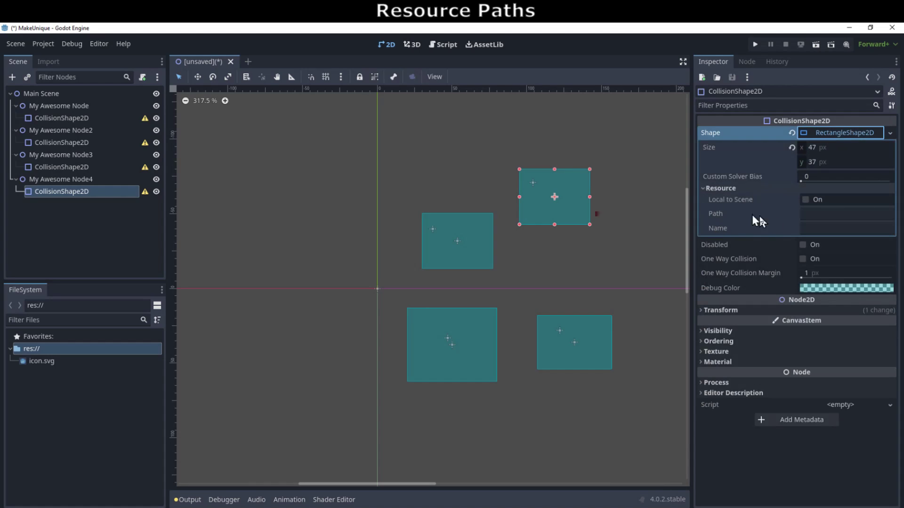
{"action": "left_click", "coordinate": [809, 213]}
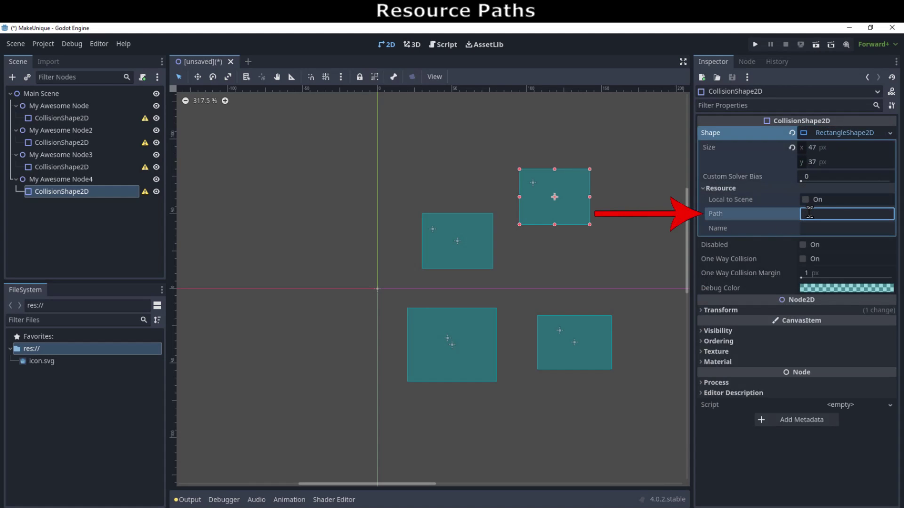
Save the scene as main_scene.tscn in res://, and widen the Inspector to show the shape's full resource path
{"action": "key", "text": "ctrl+s"}
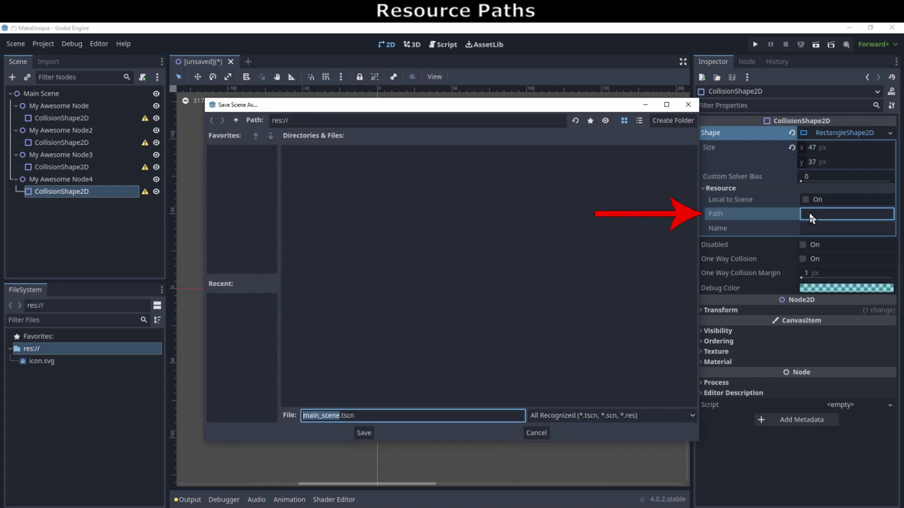
{"action": "left_click", "coordinate": [362, 433]}
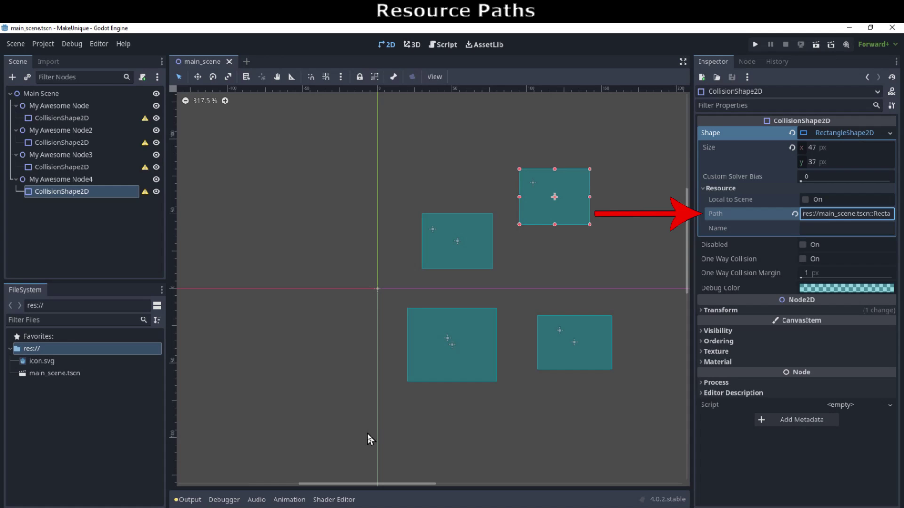
{"action": "mouse_move", "coordinate": [691, 282]}
{"action": "left_mouse_down"}
{"action": "mouse_move", "coordinate": [513, 284]}
{"action": "mouse_move", "coordinate": [554, 289]}
{"action": "left_mouse_up"}
{"action": "middle_click_drag", "start_coordinate": [446, 302], "coordinate": [282, 309]}
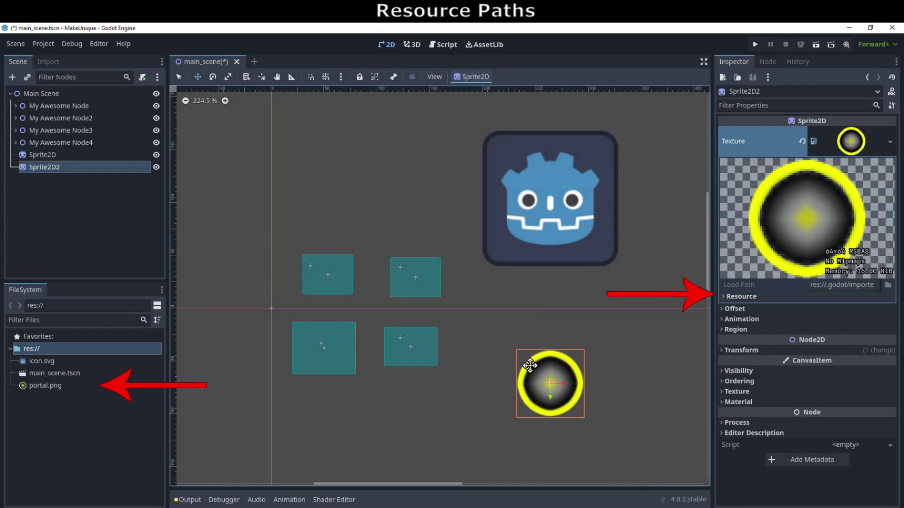
Examine the resource Path of the textures used by Sprite2D2 and Sprite2D
{"action": "left_click", "coordinate": [724, 297]}
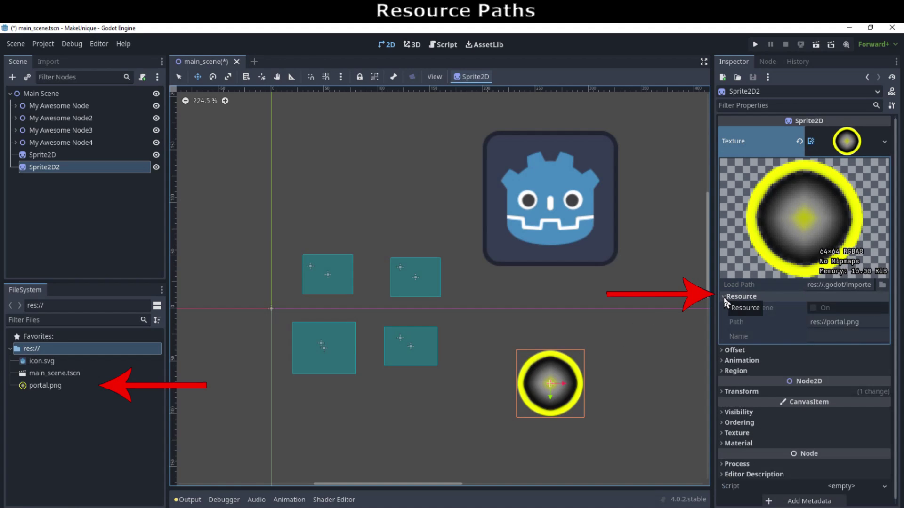
{"action": "left_click", "coordinate": [69, 155]}
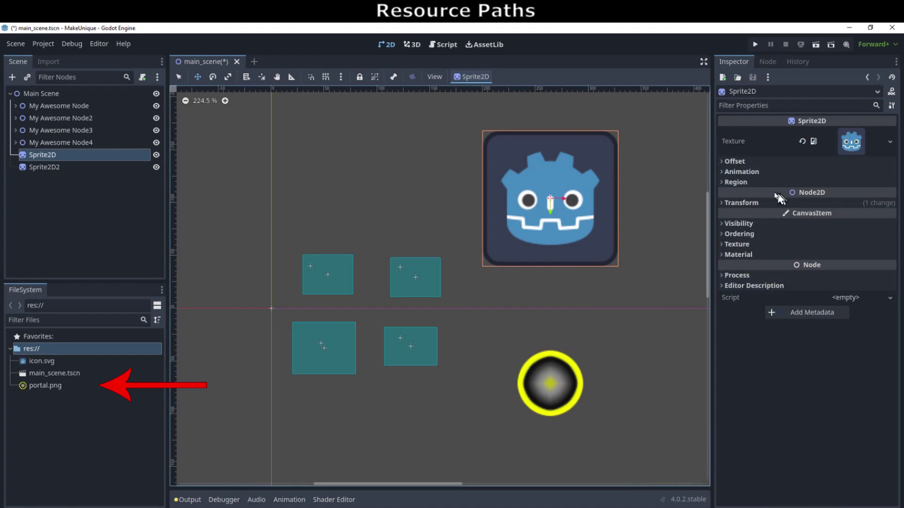
{"action": "left_click", "coordinate": [852, 143]}
{"action": "left_click", "coordinate": [724, 296]}
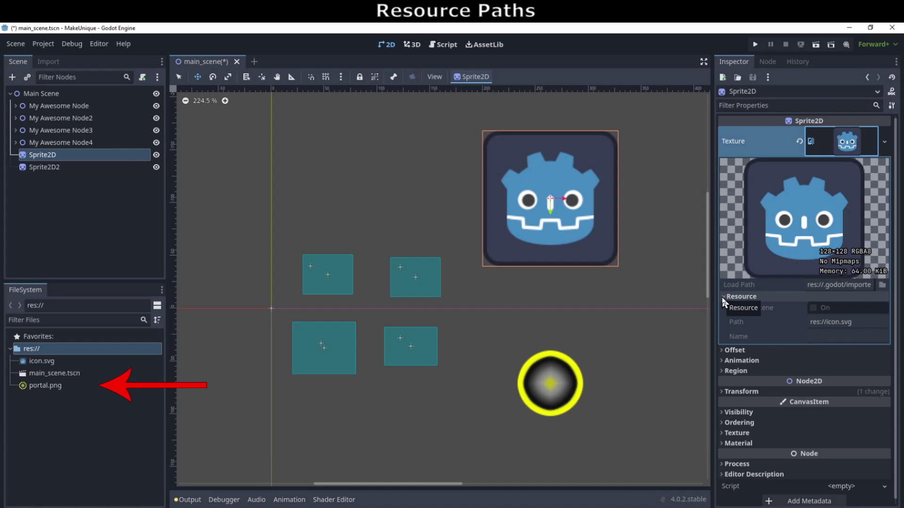
{"action": "left_click", "coordinate": [48, 168]}
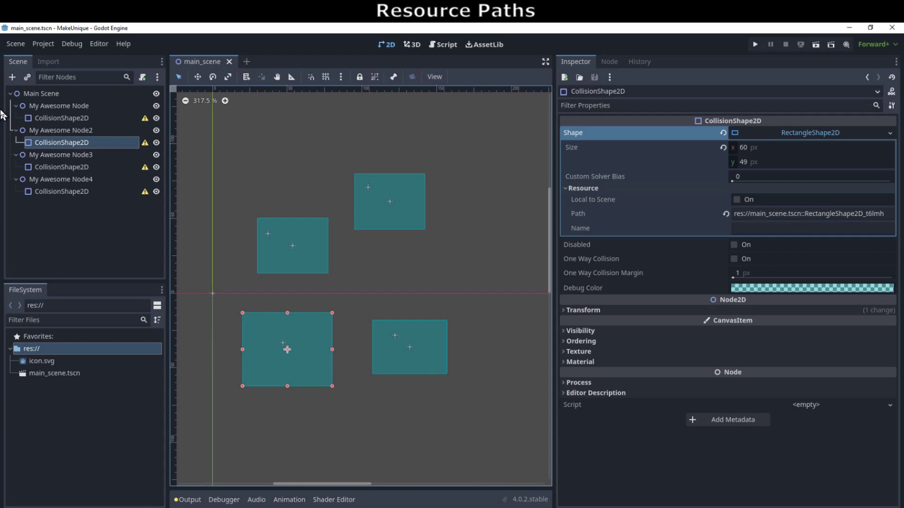
Collapse My Awesome Node, Node2 and Node3 in the scene tree, and open the shape resource options of My Awesome Node4's CollisionShape2D
{"action": "left_click", "coordinate": [16, 106]}
{"action": "left_click", "coordinate": [16, 118]}
{"action": "left_click", "coordinate": [16, 131]}
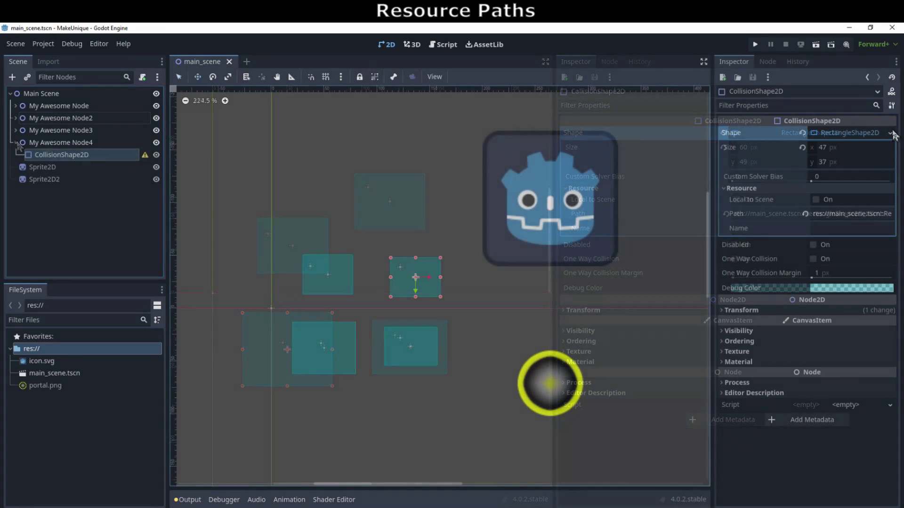
{"action": "left_click", "coordinate": [889, 132]}
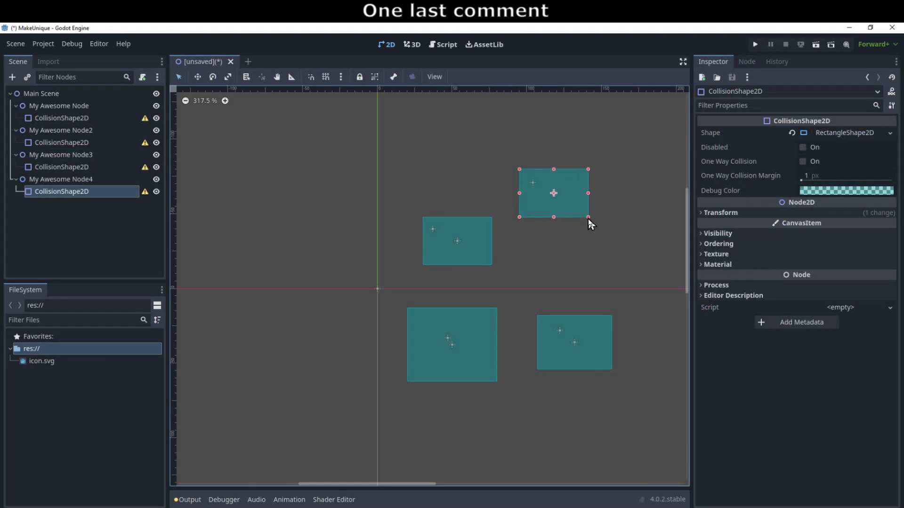
Enlarge the collision rectangle of My Awesome Node4 to about 47 × 37 px from its lower-right corner, and open its shape resource options
{"action": "mouse_move", "coordinate": [588, 218]}
{"action": "left_mouse_down"}
{"action": "mouse_move", "coordinate": [615, 219]}
{"action": "mouse_move", "coordinate": [590, 225]}
{"action": "left_mouse_up"}
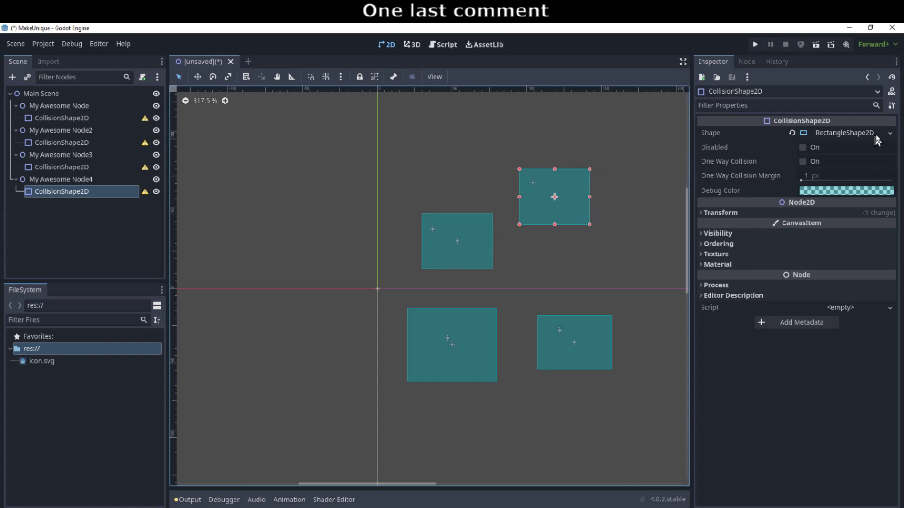
{"action": "left_click", "coordinate": [889, 134]}
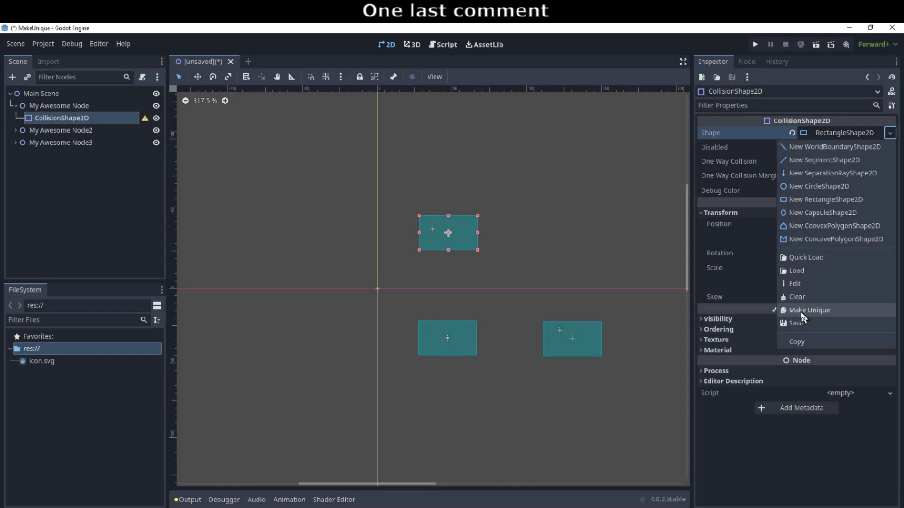